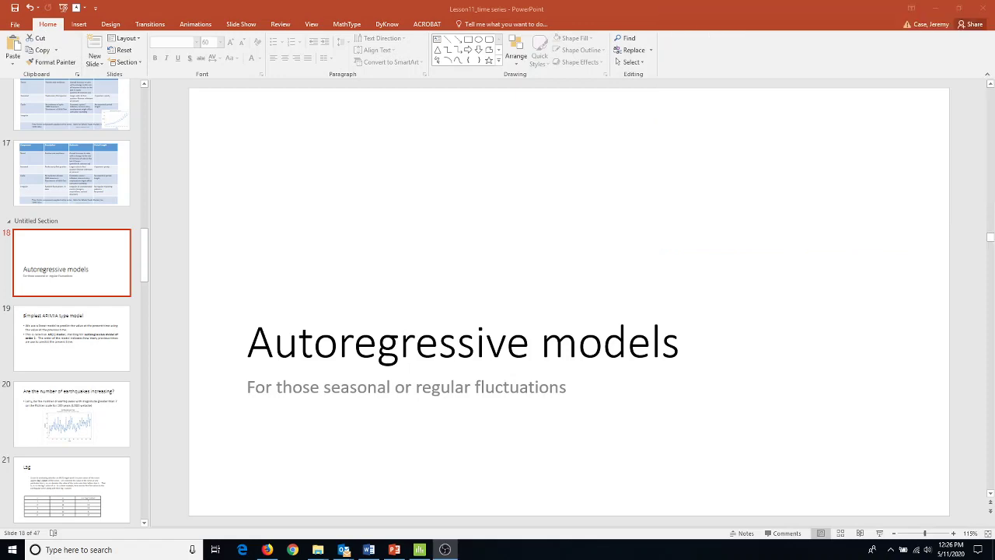
# Step: Advance through the AR(1) and earthquakes-per-year slides to slide 21, the Lag table
pyautogui.click(110, 332)
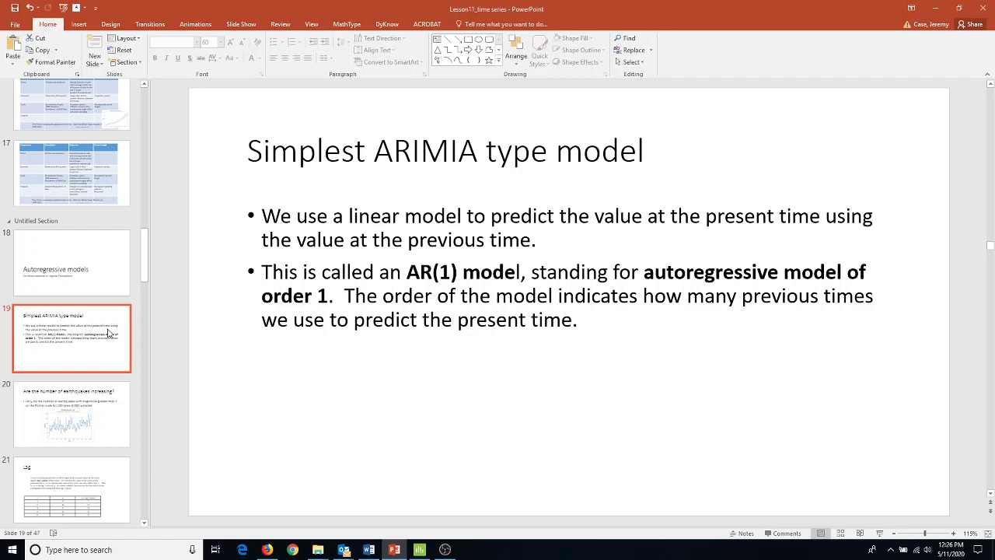
pyautogui.click(105, 408)
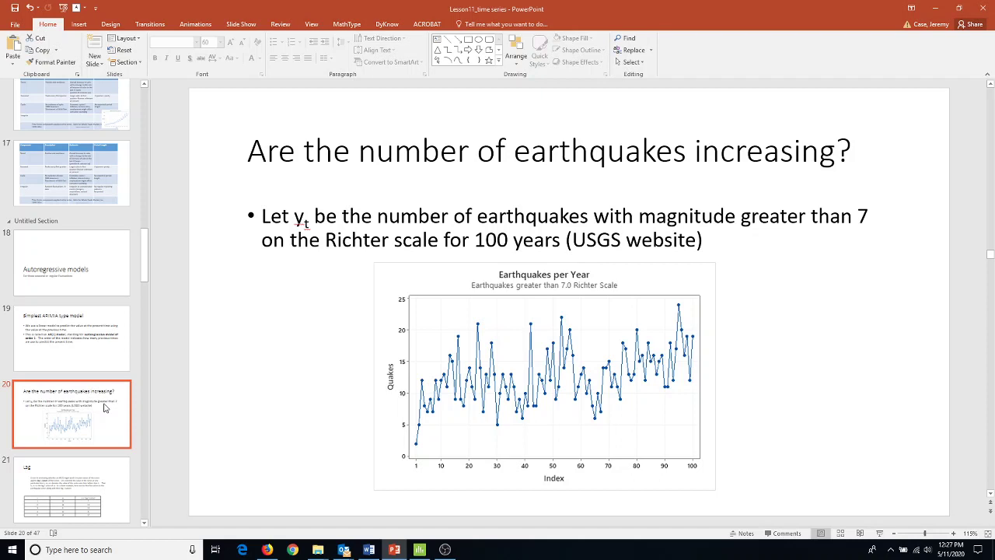
pyautogui.click(99, 472)
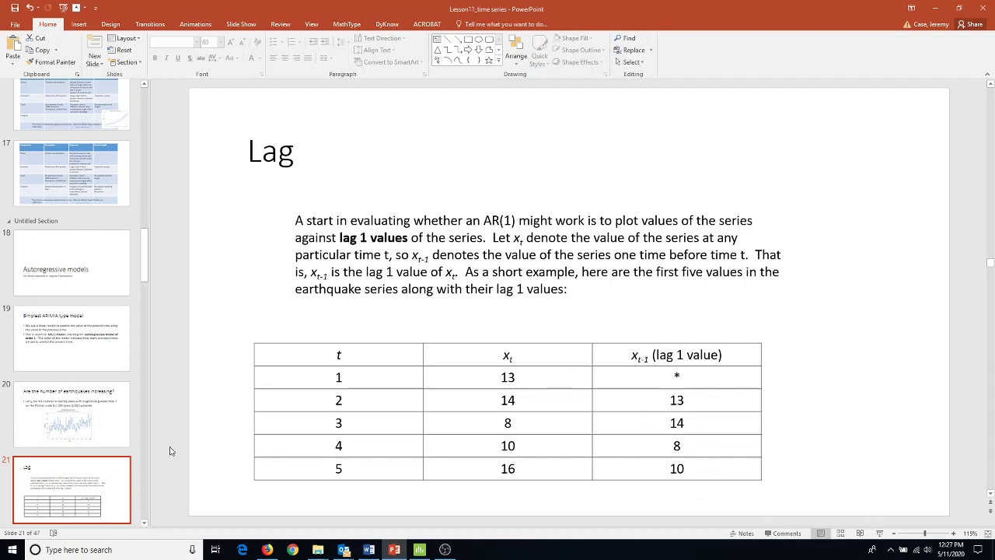
# Step: Show slide 22, which explains creating lag 1 and lag 3 columns with Minitab's Lag command
pyautogui.click(145, 523)
pyautogui.scroll(-2, 147, 529)
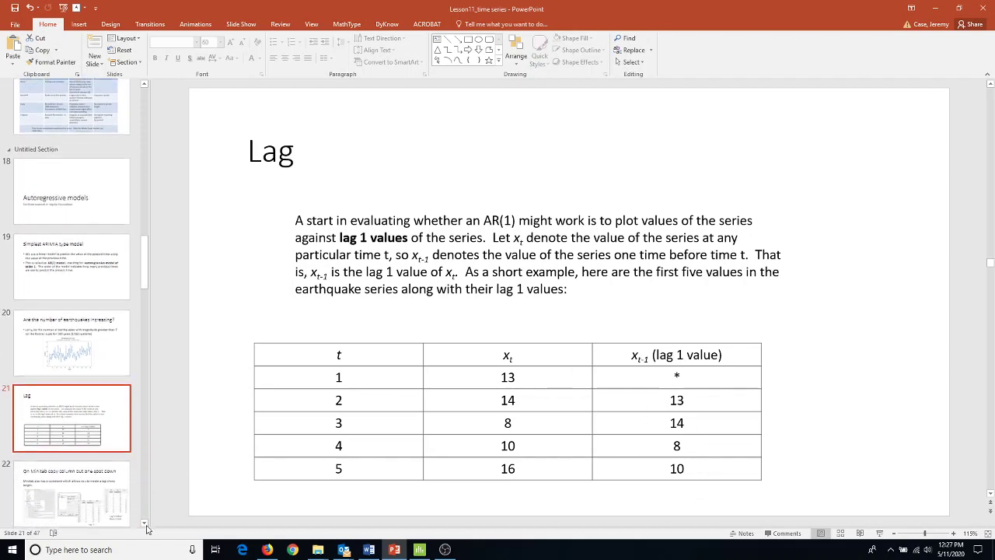
pyautogui.click(71, 453)
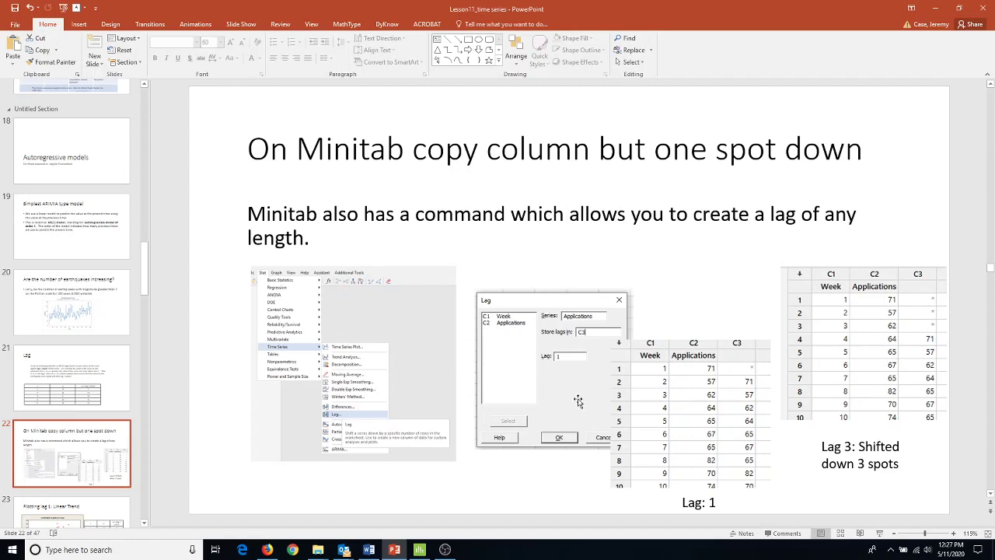
# Step: In Minitab, lag the Quakes series by 3 and store it in column C5
pyautogui.hotkey('alt', 'Tab')
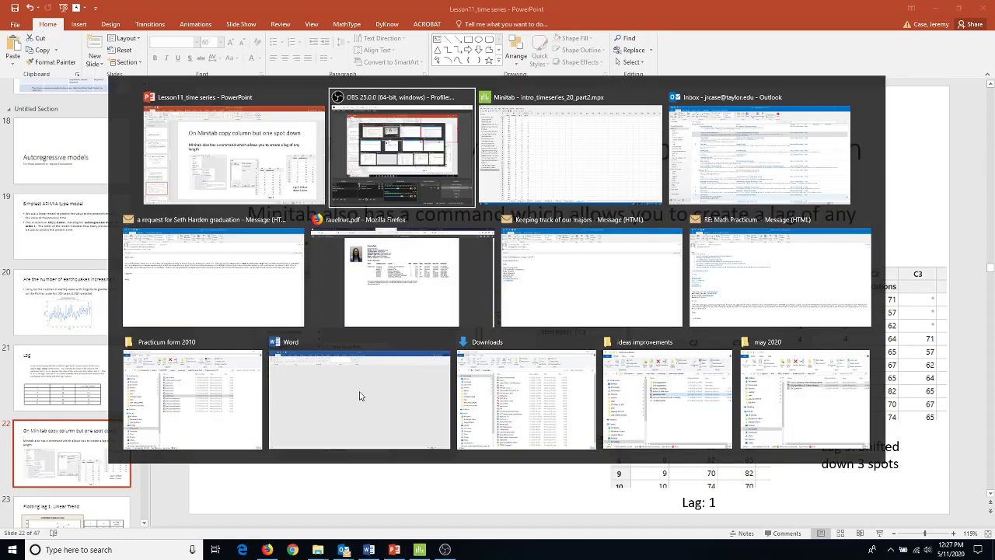
pyautogui.hotkey('alt', 'Tab')
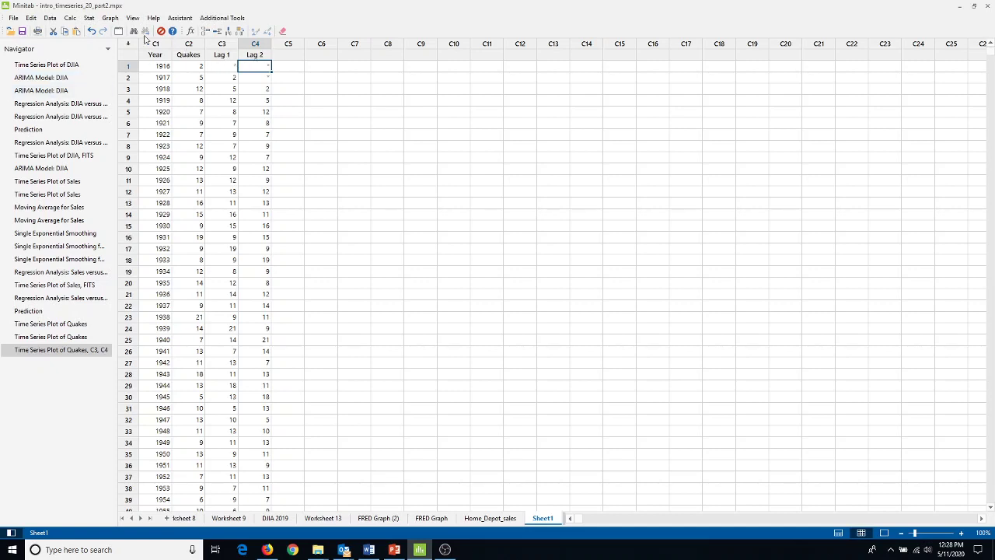
pyautogui.click(89, 19)
pyautogui.moveTo(112, 134)
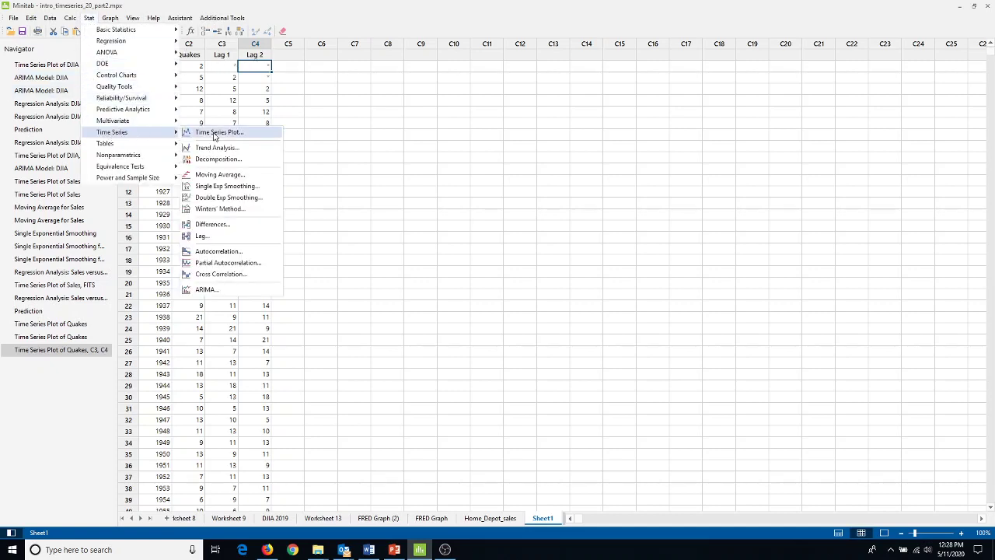
pyautogui.click(215, 237)
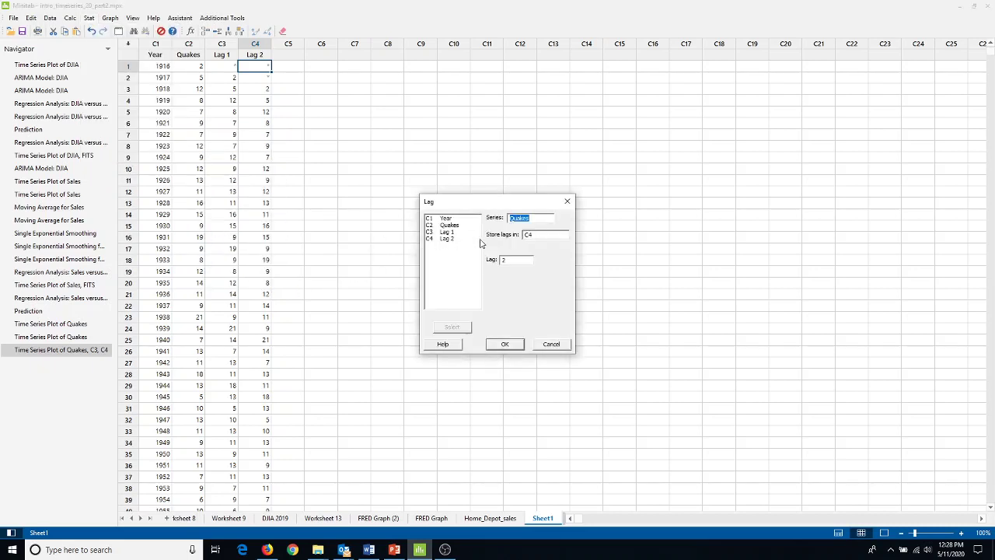
pyautogui.click(538, 235)
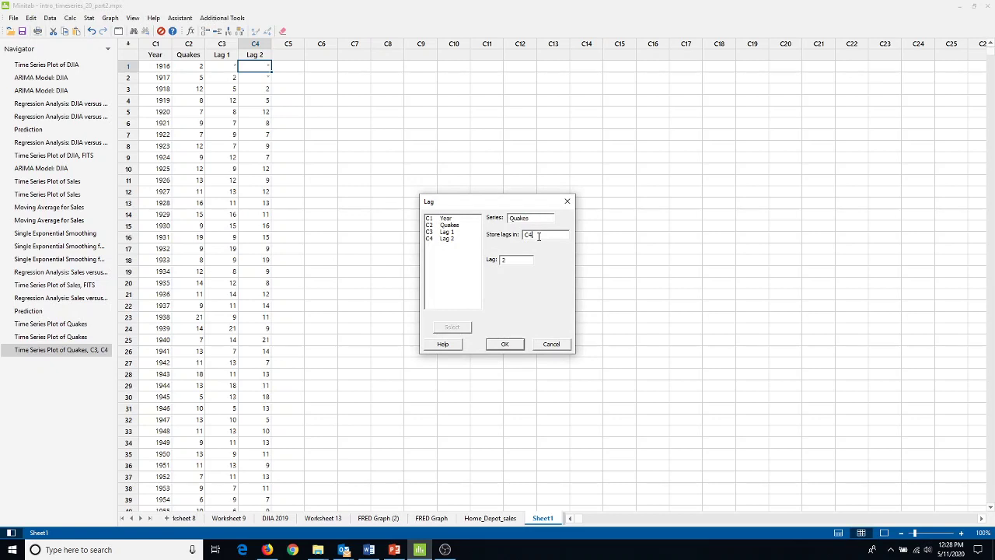
pyautogui.click(520, 258)
pyautogui.write('3')
pyautogui.click(505, 345)
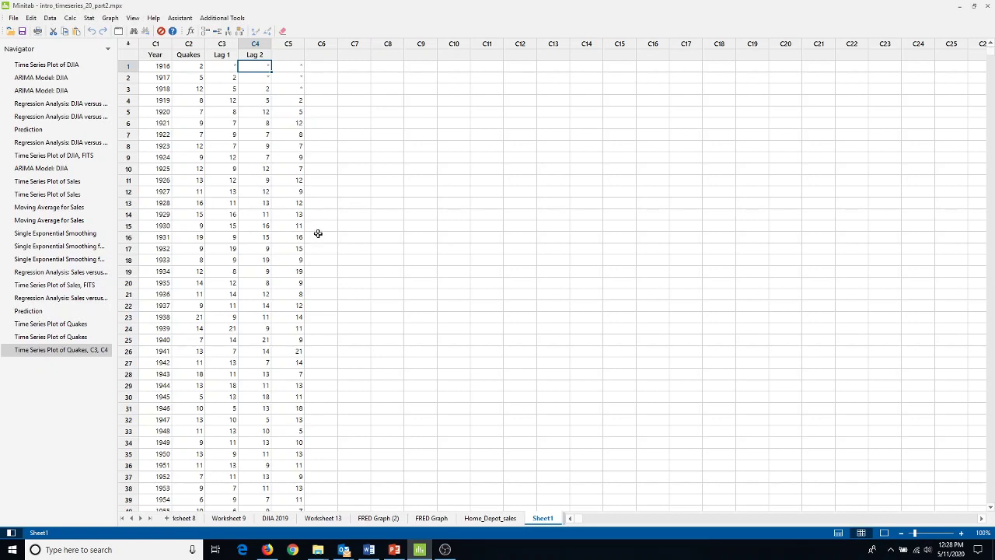
# Step: Name column C5 'Lag 3' and switch back to the lecture slides
pyautogui.click(288, 59)
pyautogui.write('Lag 3')
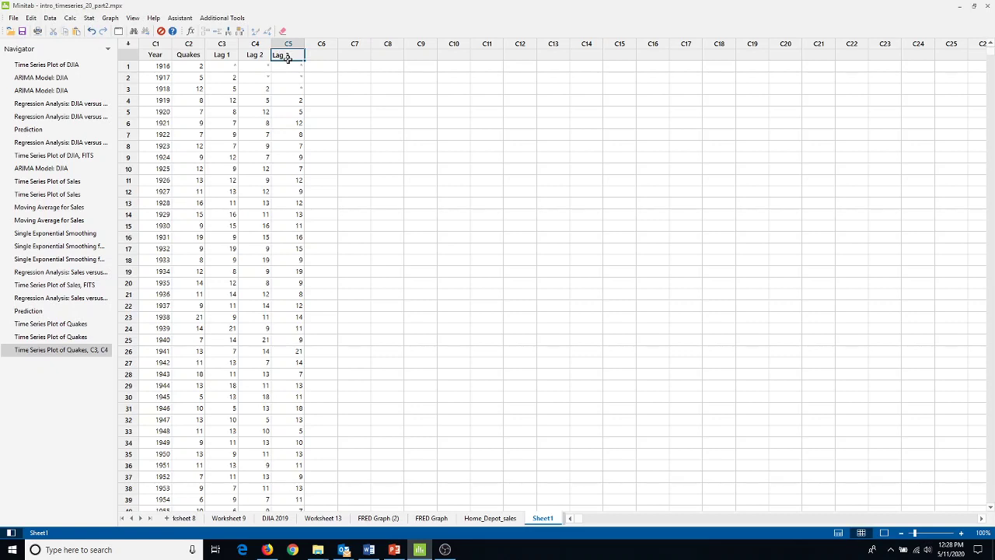
pyautogui.click(342, 77)
pyautogui.hotkey('alt', 'Tab')
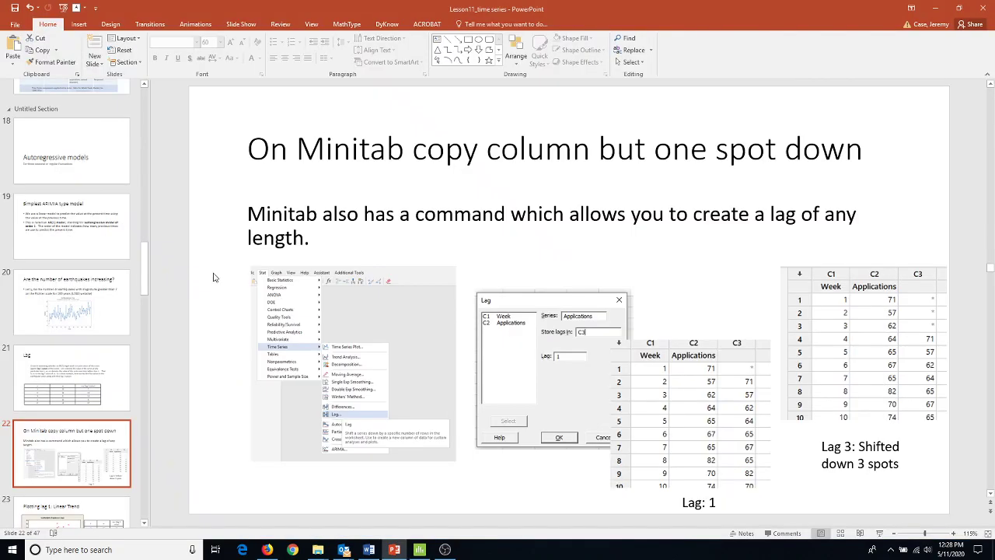
# Step: Show slide 23, Plotting lag 1: Linear Trend, then return to the Minitab quake worksheet
pyautogui.click(107, 508)
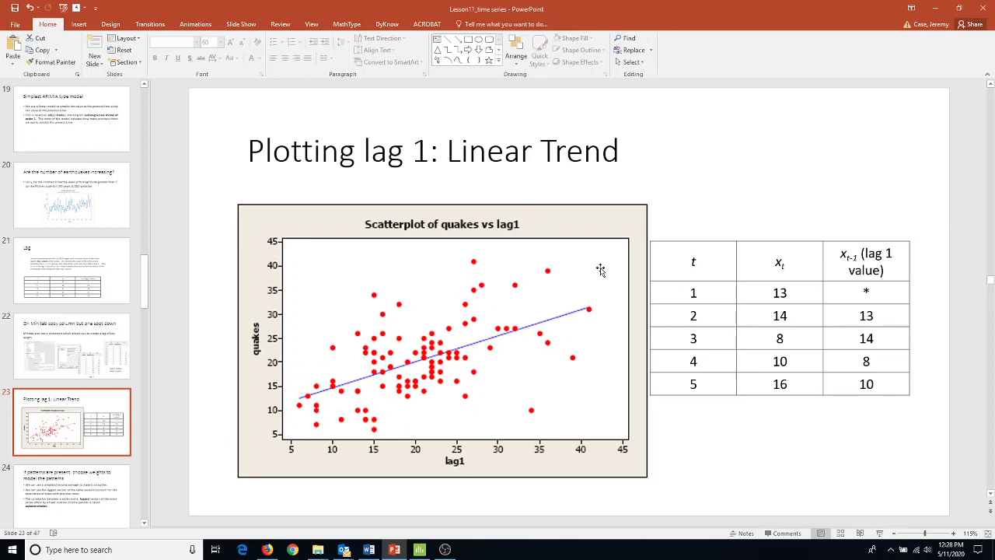
pyautogui.hotkey('alt', 'Tab')
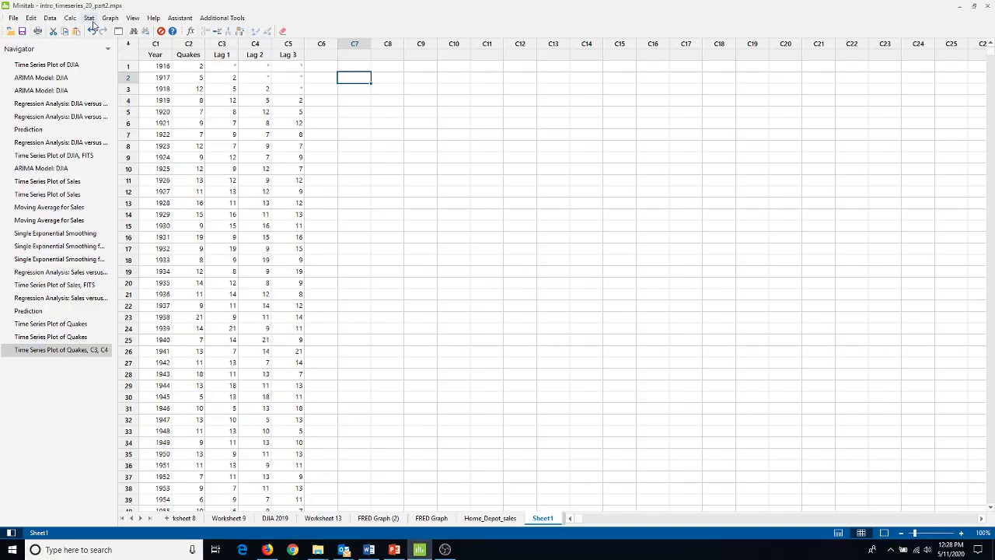
# Step: Start a simple time series plot, then cancel it
pyautogui.click(89, 18)
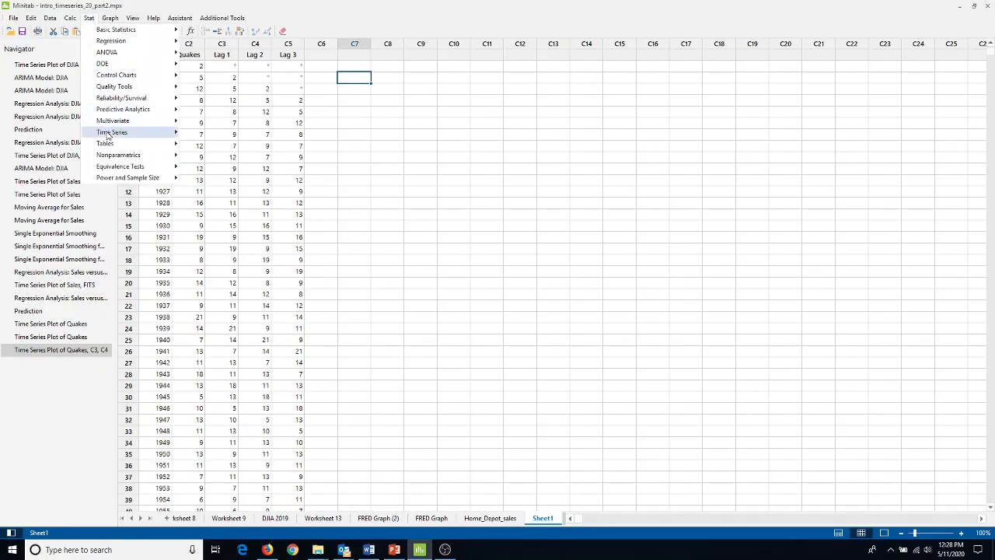
pyautogui.moveTo(156, 132)
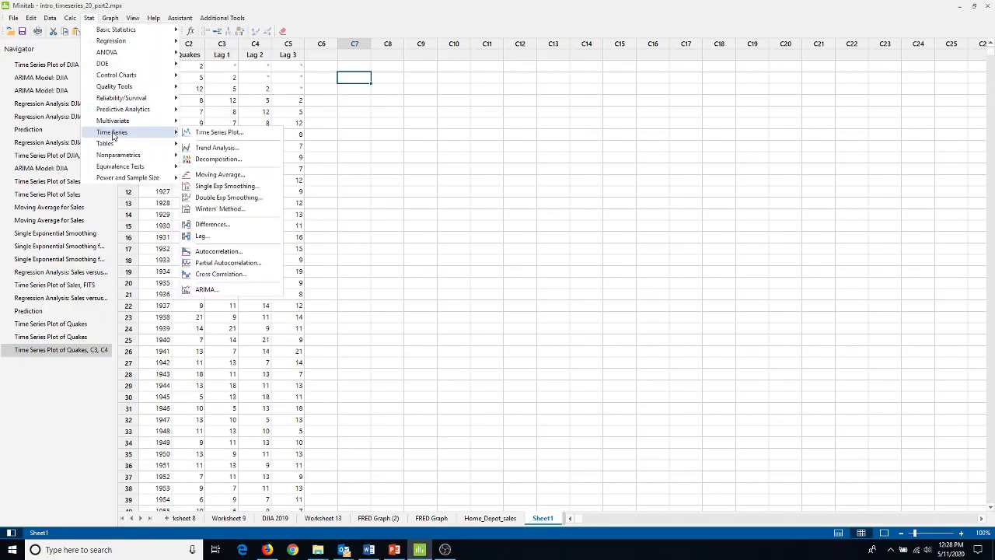
pyautogui.click(223, 136)
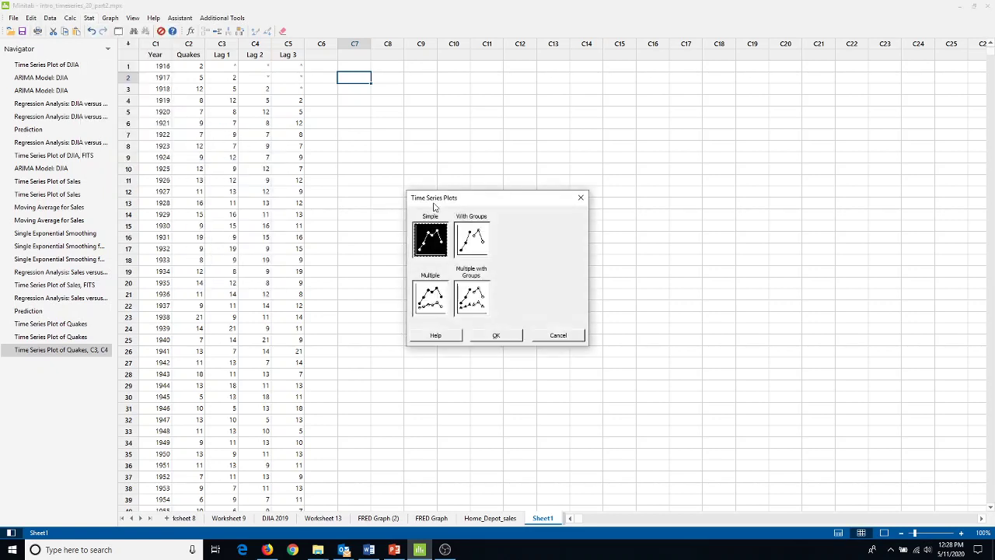
pyautogui.click(498, 336)
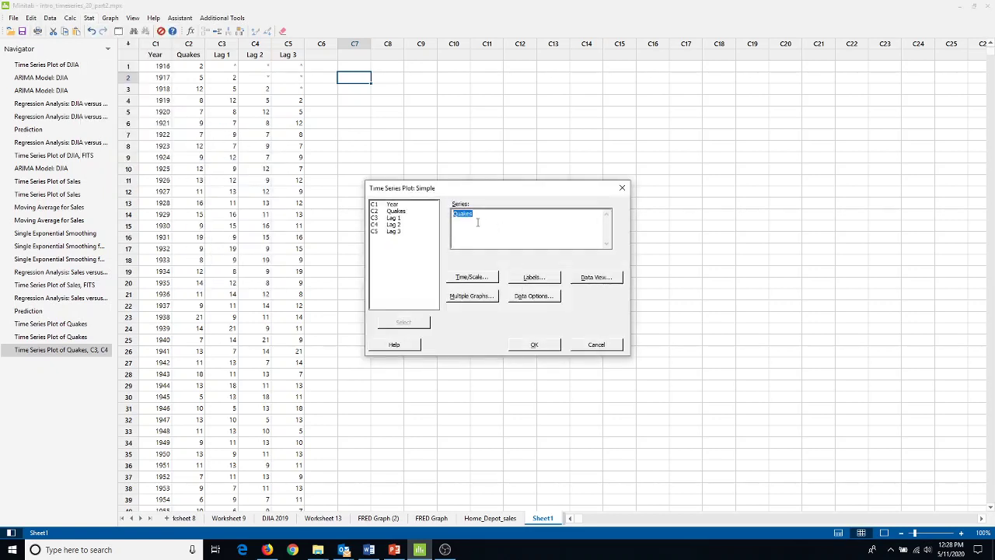
pyautogui.click(592, 347)
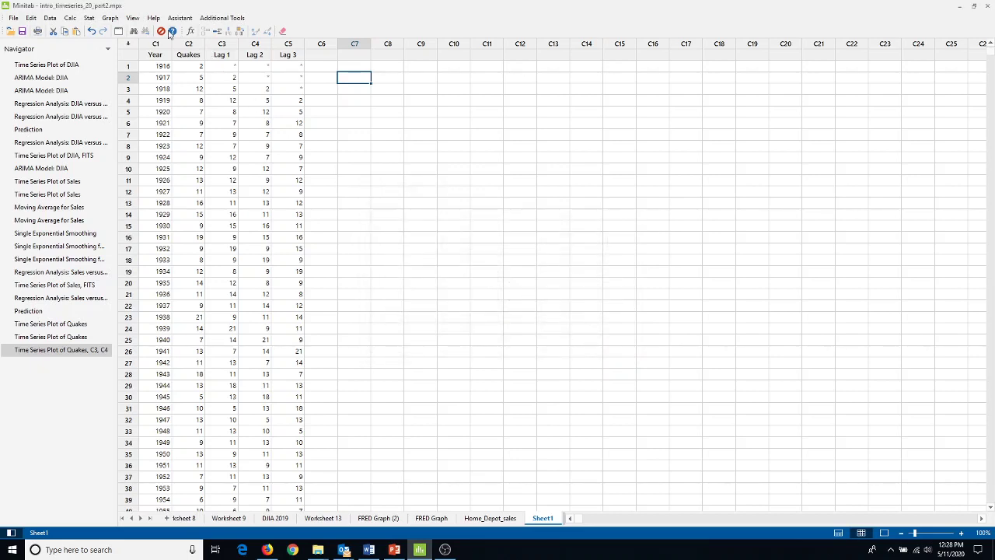
# Step: Make a simple scatterplot with Lag 1 on Y and Quakes on X
pyautogui.click(111, 19)
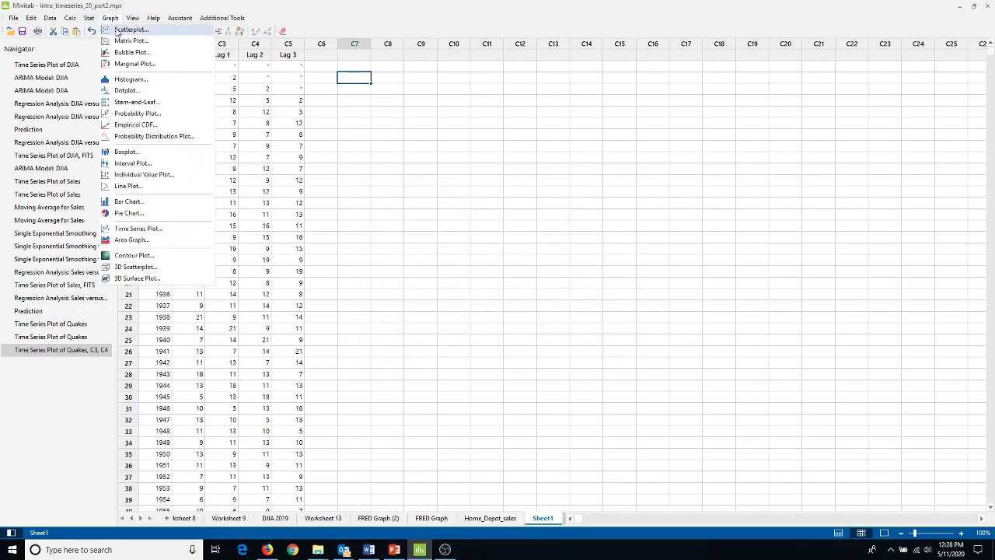
pyautogui.click(174, 29)
pyautogui.click(496, 341)
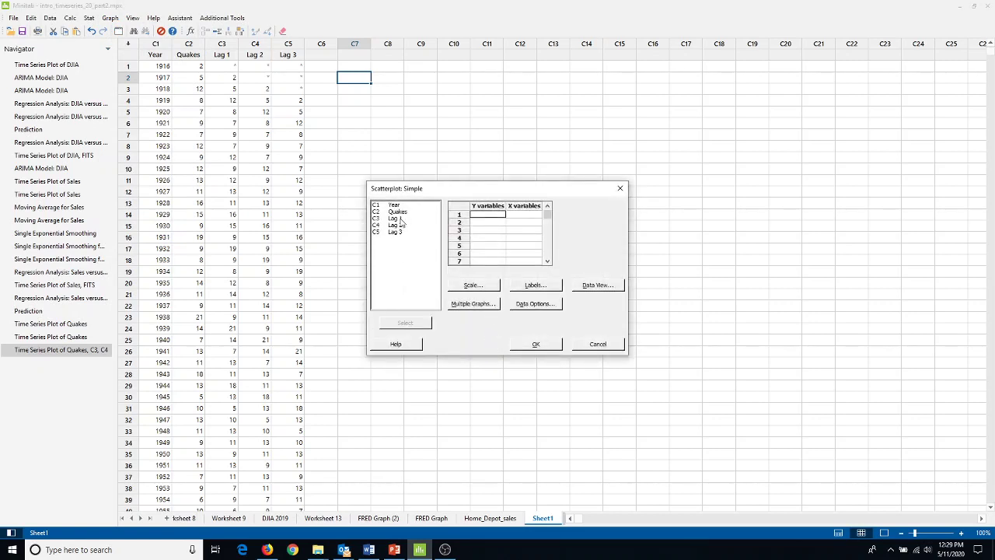
pyautogui.click(400, 220)
pyautogui.doubleClick(398, 220)
pyautogui.click(404, 212)
pyautogui.doubleClick(404, 212)
pyautogui.click(542, 345)
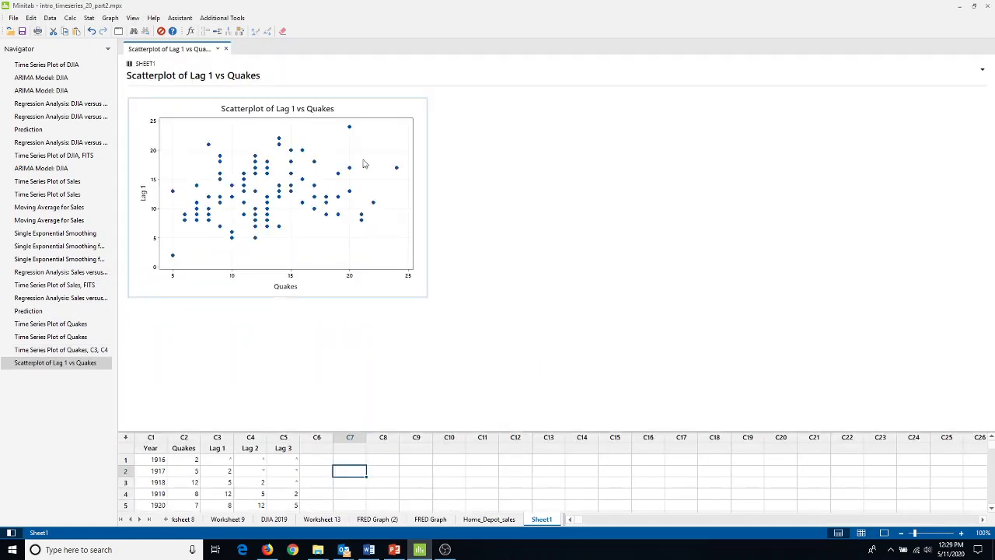
# Step: Plot Lag 1 (Y) against Quakes (X) as a scatterplot with a fitted regression line
pyautogui.click(283, 189)
pyautogui.rightClick(280, 189)
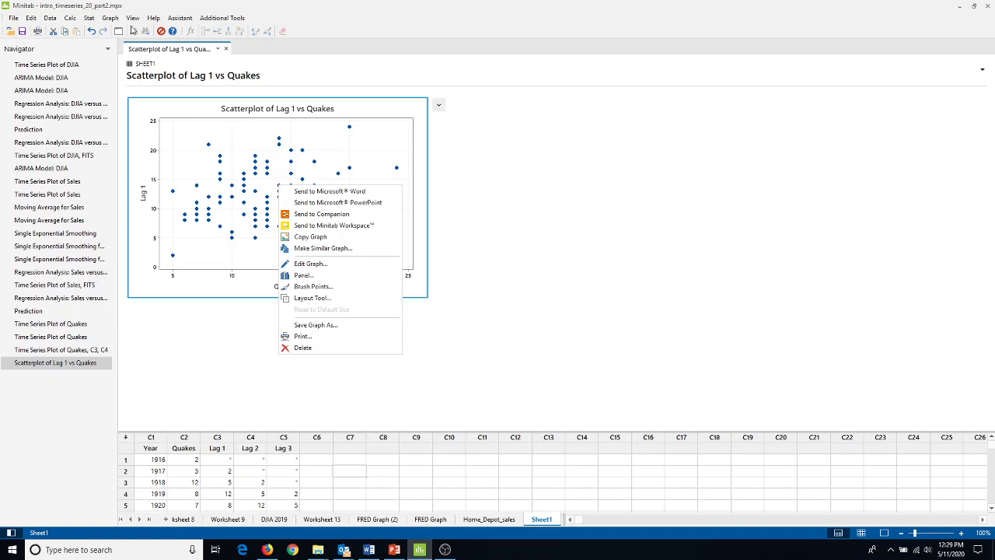
pyautogui.click(109, 17)
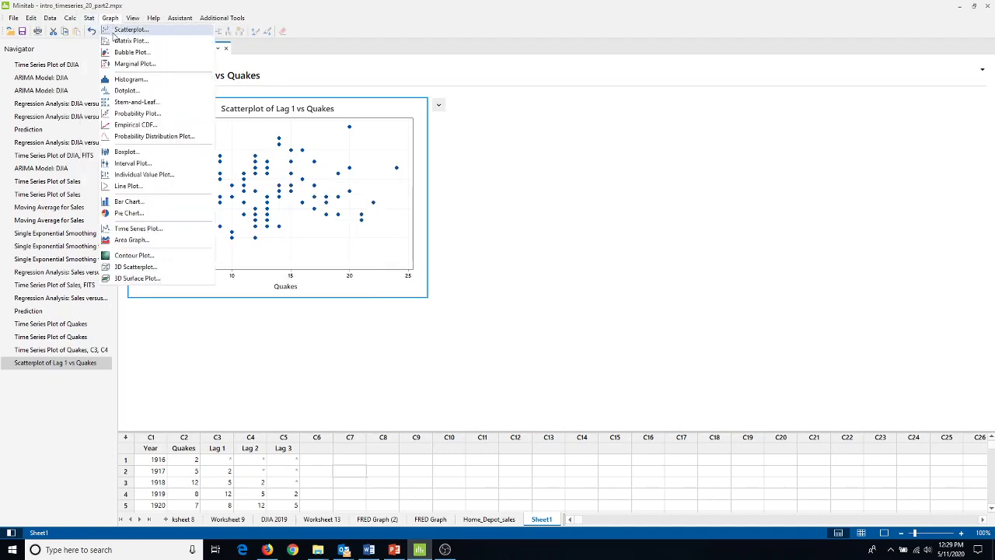
pyautogui.click(123, 29)
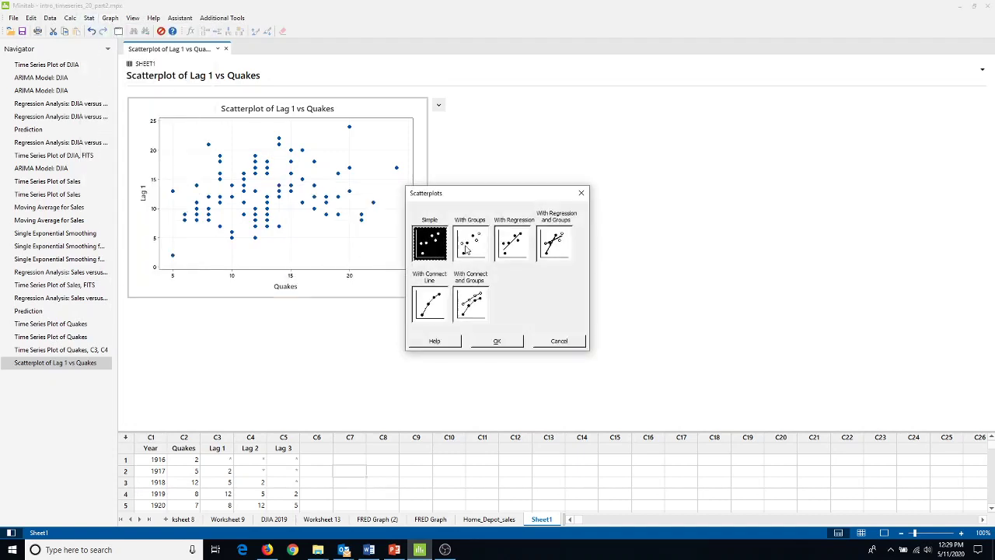
pyautogui.click(525, 246)
pyautogui.click(512, 344)
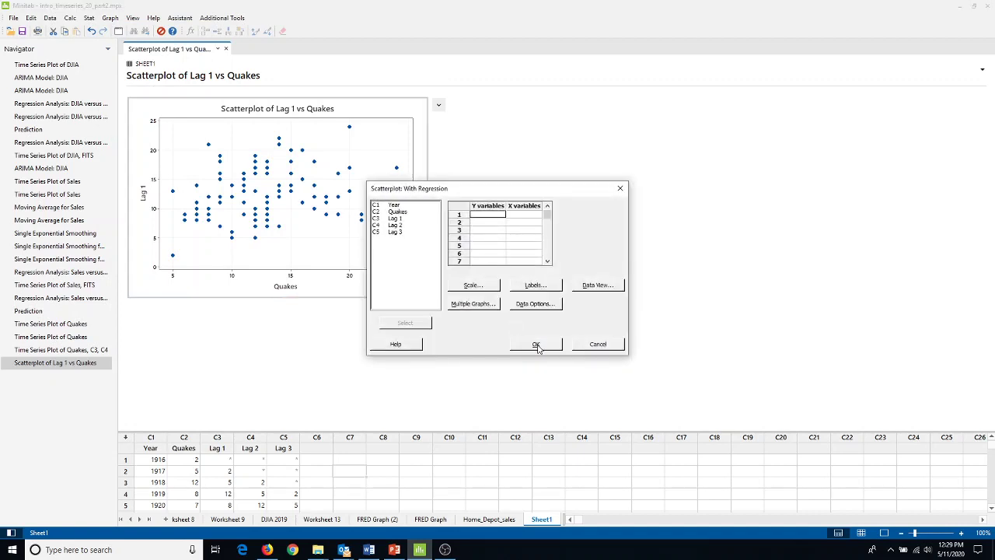
pyautogui.doubleClick(397, 219)
pyautogui.doubleClick(397, 212)
pyautogui.click(532, 344)
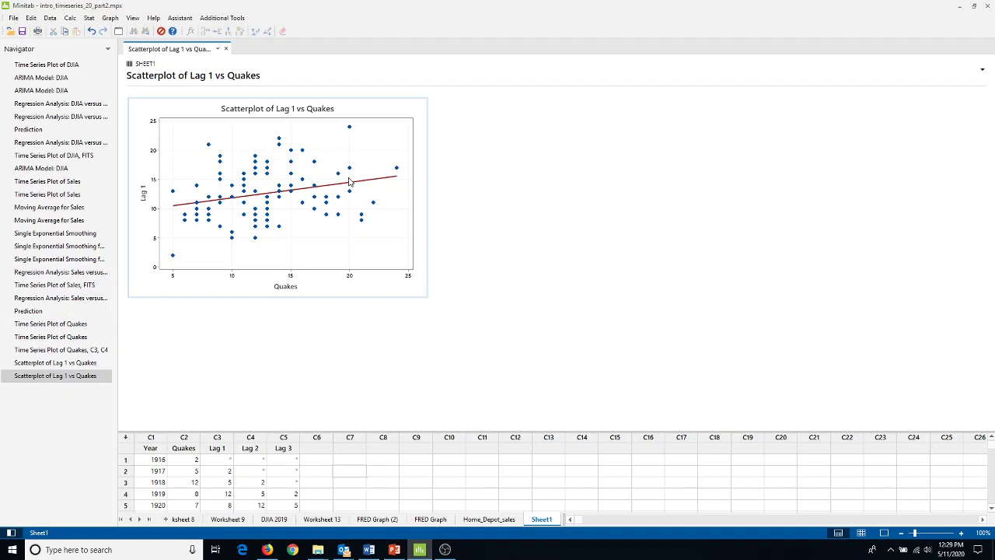
# Step: Return to the lecture and advance through slide 24 to slide 25, Autocorrelation
pyautogui.hotkey('alt', 'Tab')
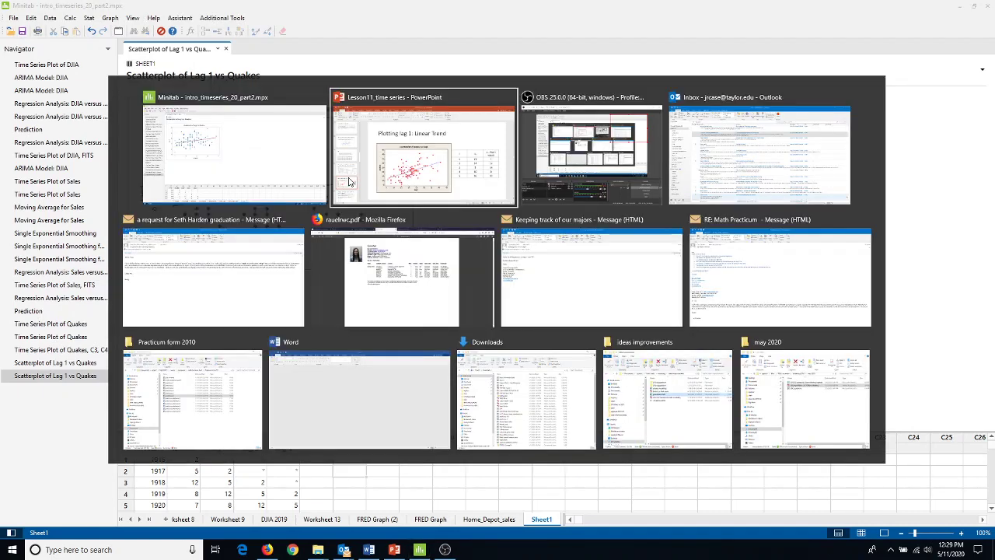
pyautogui.click(349, 182)
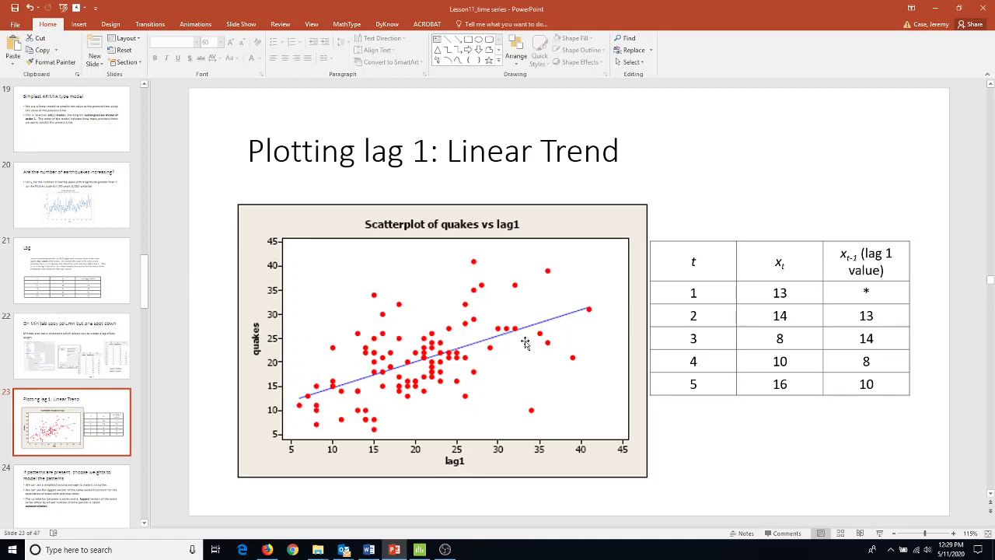
pyautogui.click(117, 493)
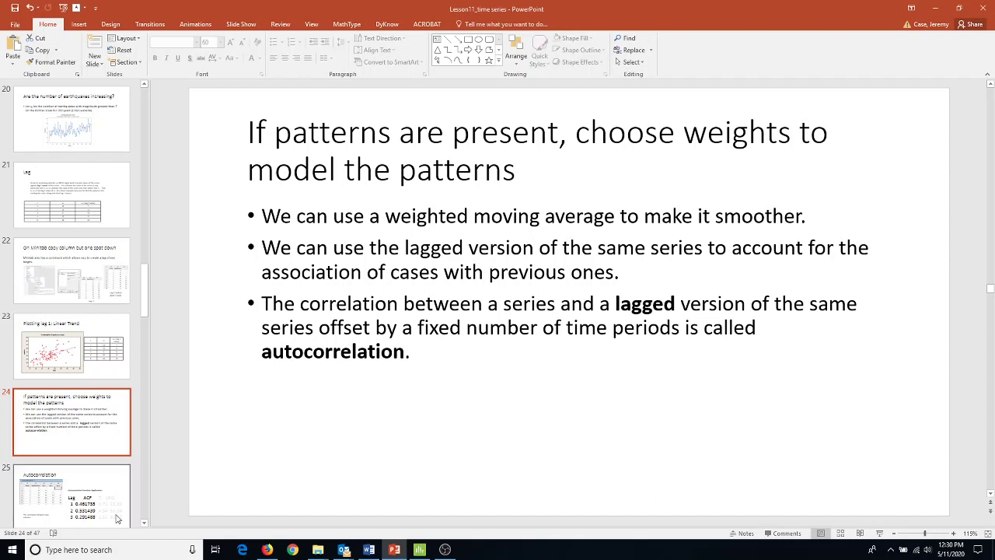
pyautogui.click(109, 479)
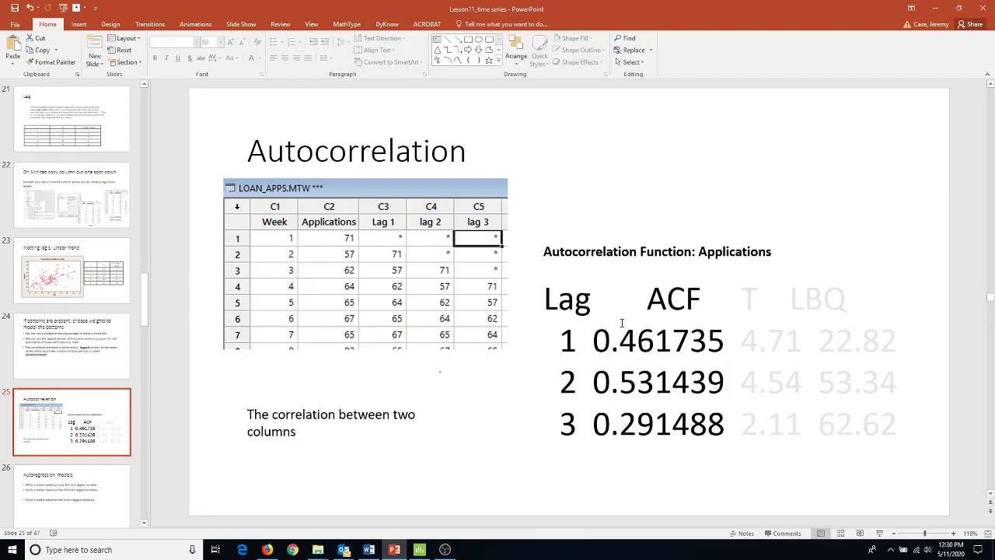
# Step: Run Minitab's Autocorrelation on Quakes and scroll down to the ACF graph
pyautogui.hotkey('alt', 'Tab')
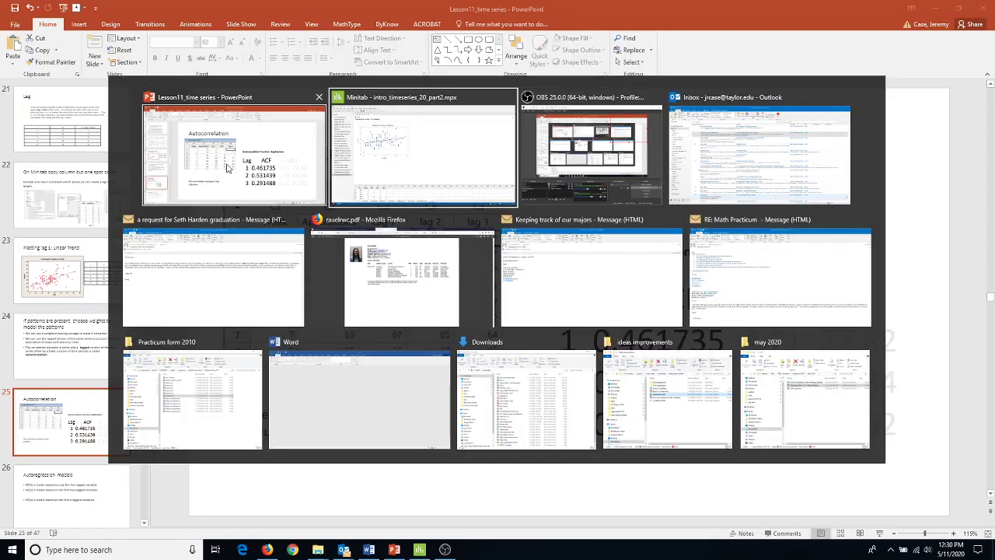
pyautogui.click(89, 18)
pyautogui.moveTo(115, 132)
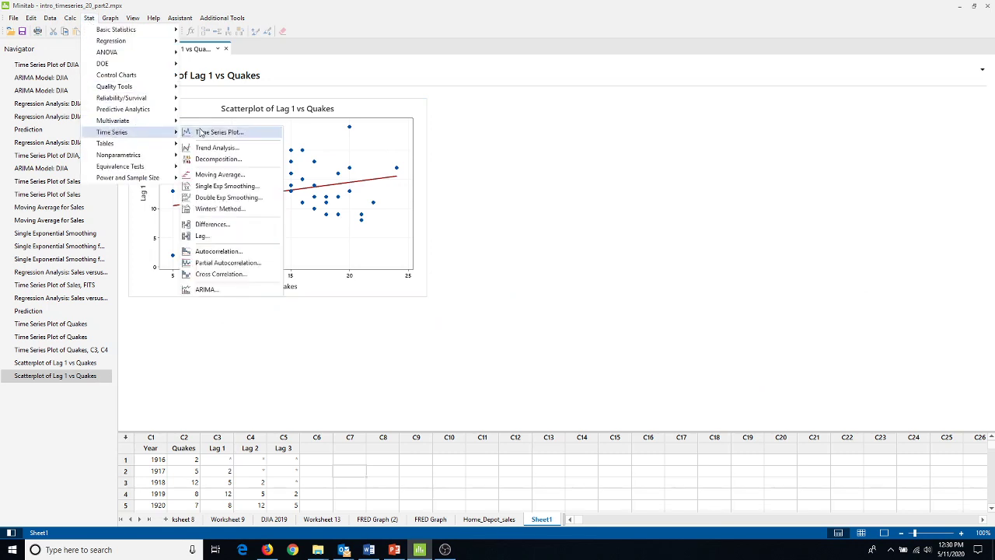
pyautogui.click(211, 251)
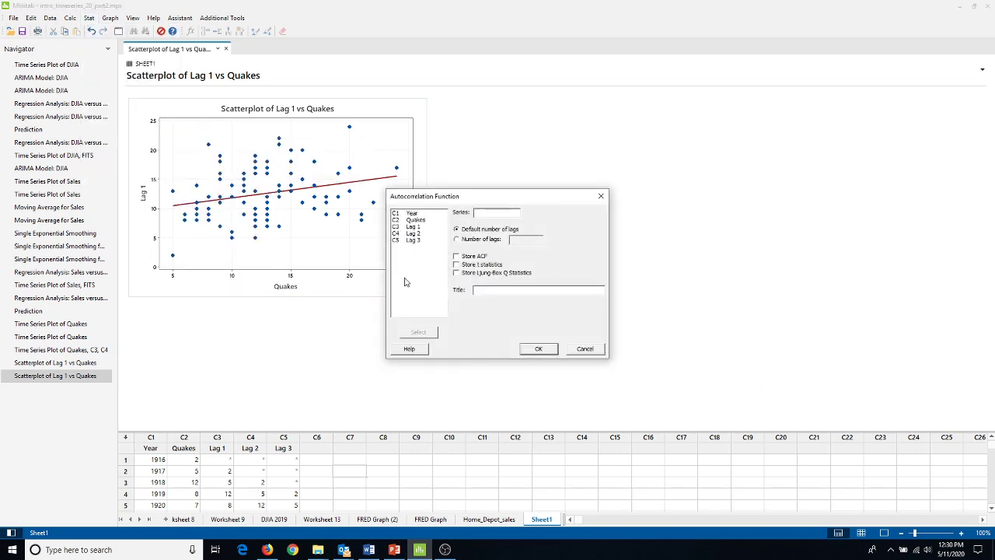
pyautogui.doubleClick(420, 221)
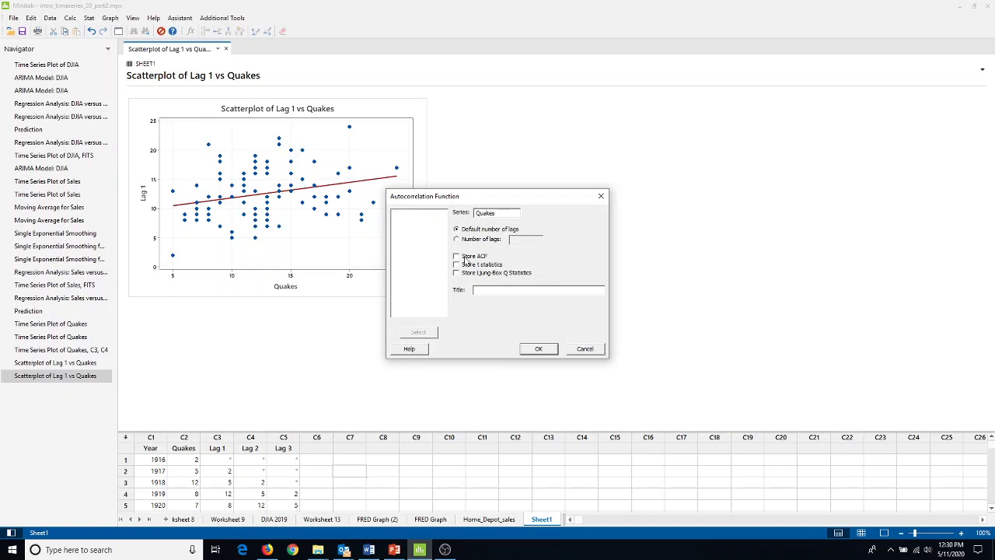
pyautogui.click(537, 351)
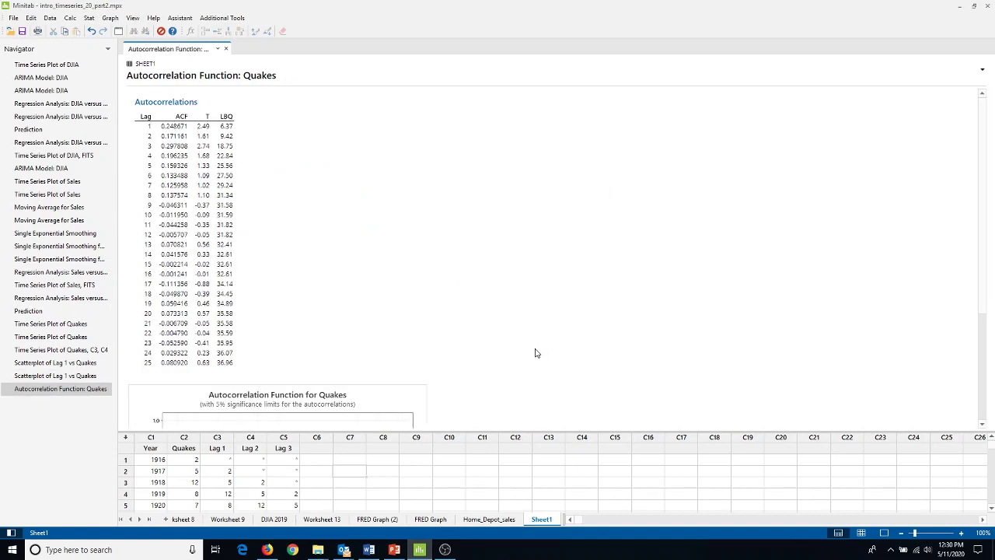
pyautogui.scroll(-3, 477, 303)
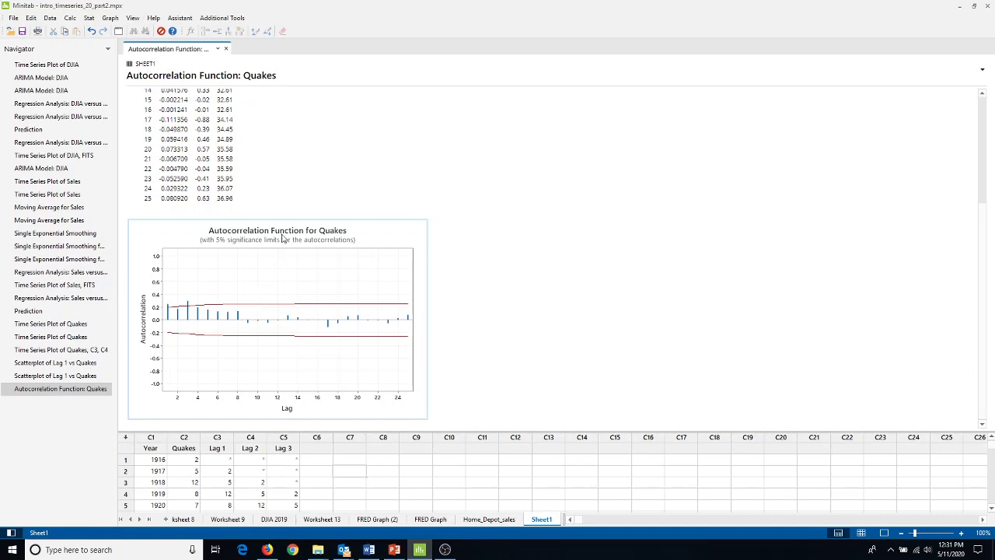
# Step: Back in the lecture, go through the Autoregression models slide to slide 27, the 2019 DJIA example
pyautogui.hotkey('alt', 'Tab')
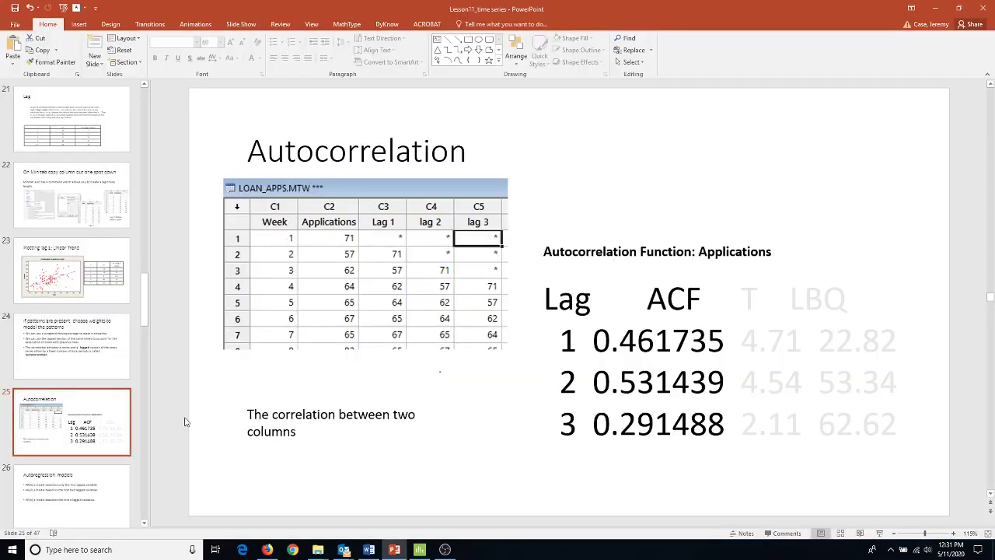
pyautogui.click(111, 487)
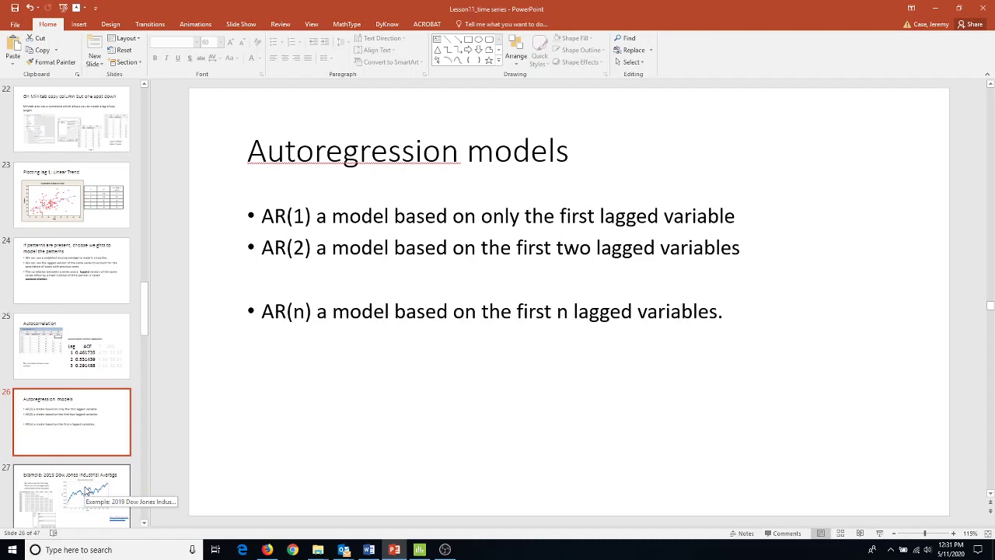
pyautogui.click(87, 490)
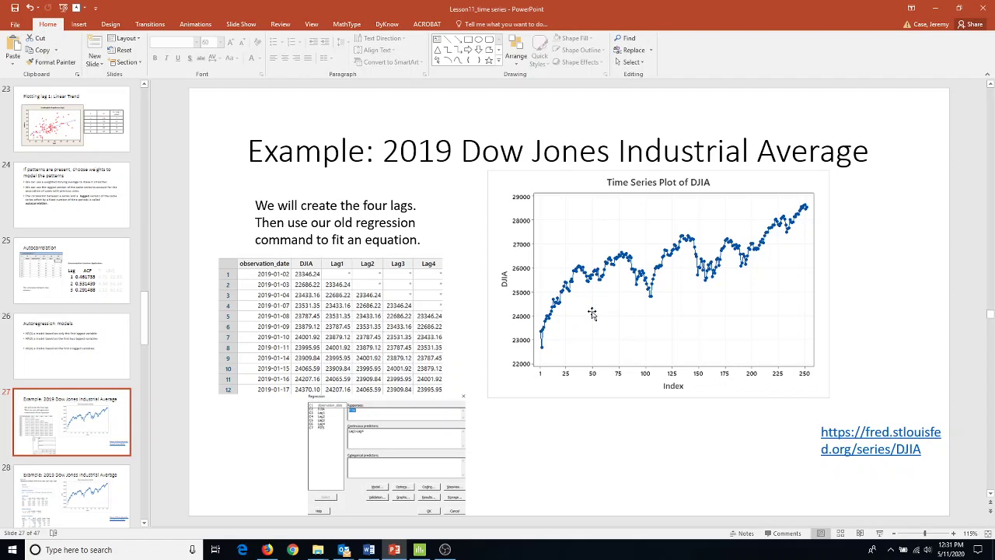
# Step: Advance through the Dow Jones regression output slide to slide 29, AR(4) regression on 4 lags
pyautogui.click(76, 482)
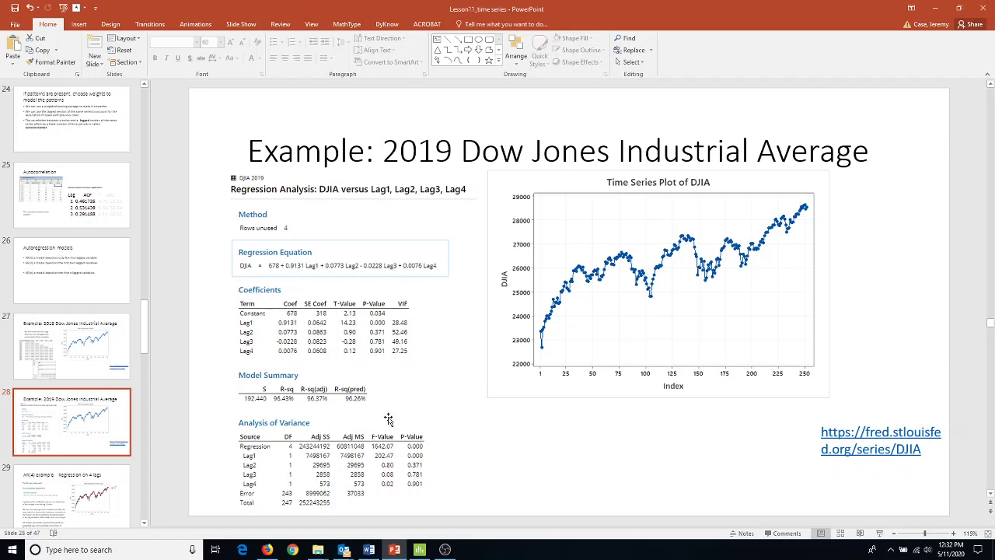
pyautogui.click(77, 496)
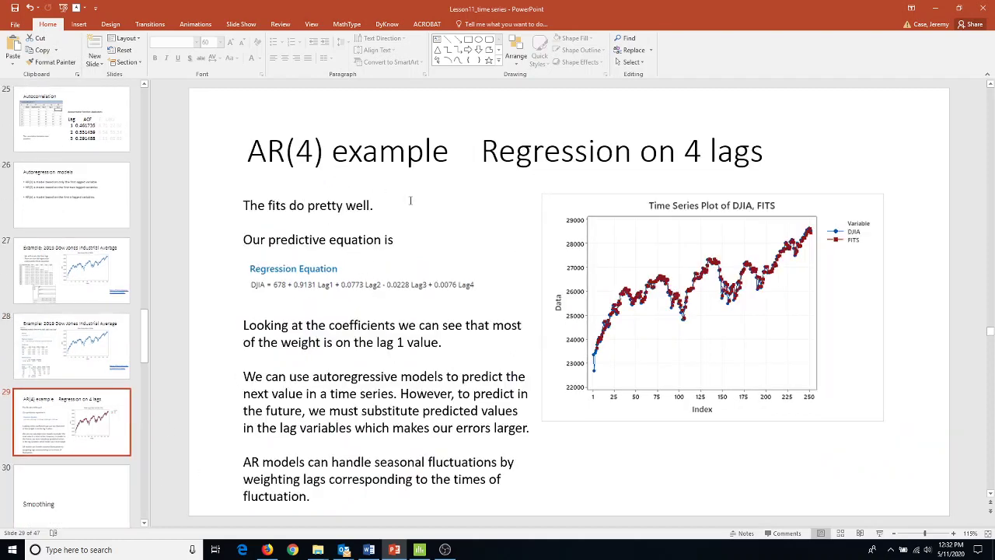